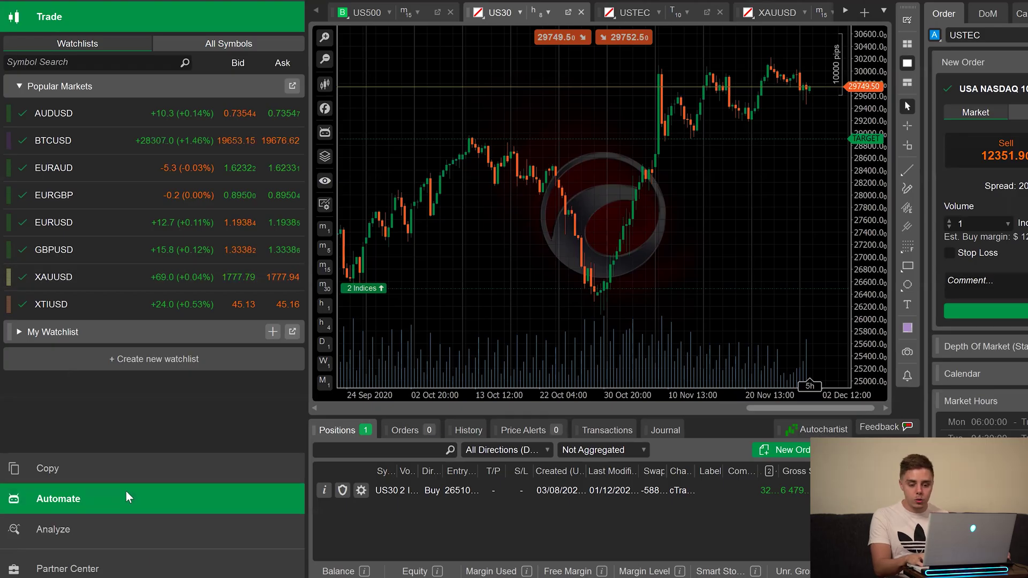
Add a new instance of the Dragonfly 1.4 cBot from the Automate section.
click(127, 490)
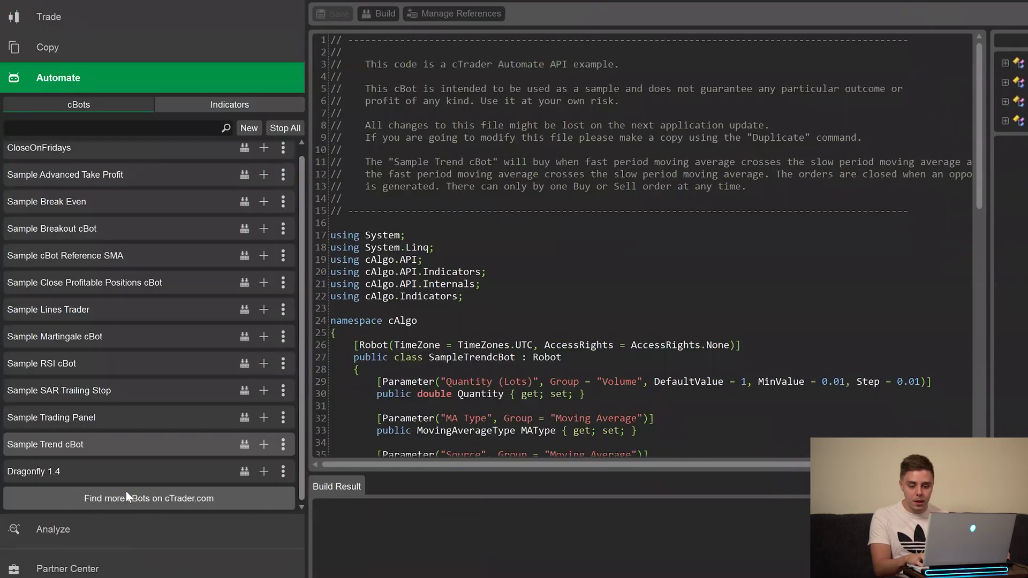
click(109, 469)
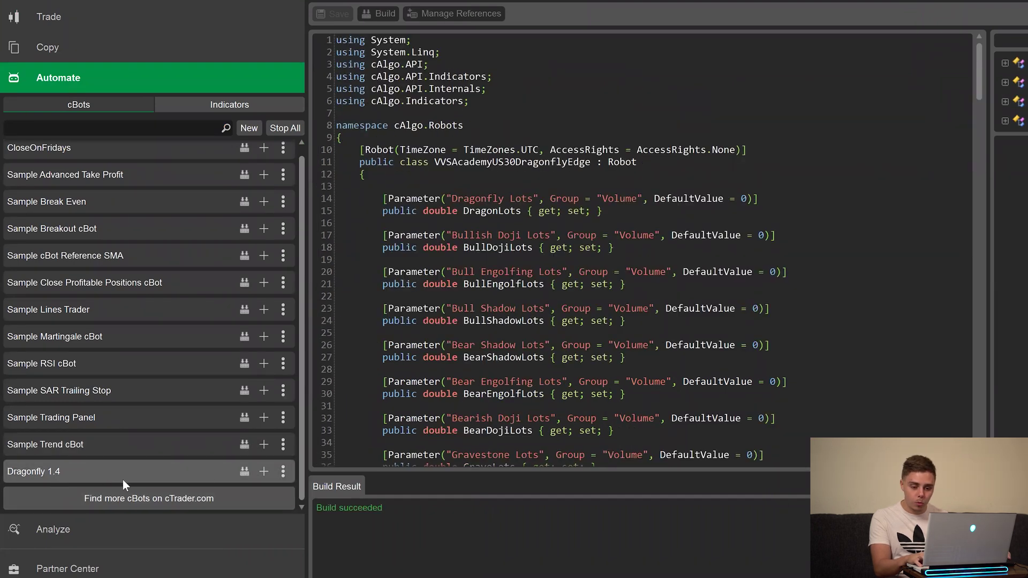
click(286, 475)
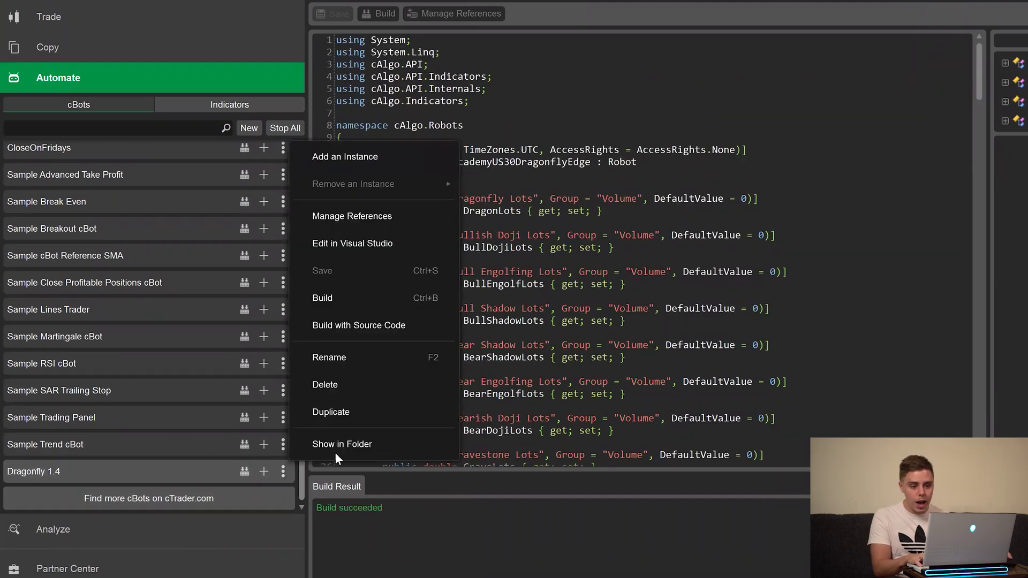
click(367, 162)
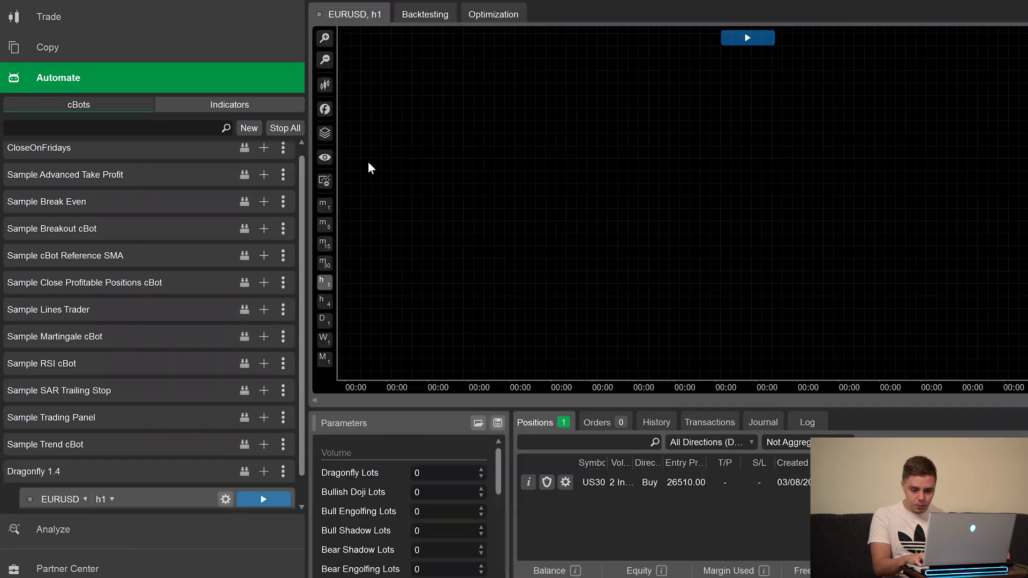
Set the Dragonfly instance's symbol to US30 and timeframe to 8 hours.
click(85, 500)
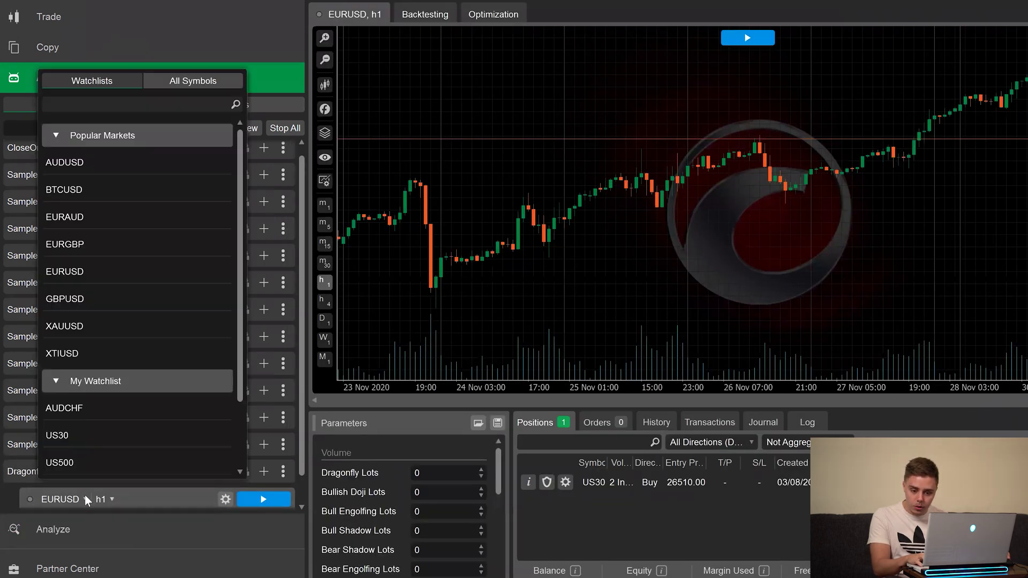
click(90, 436)
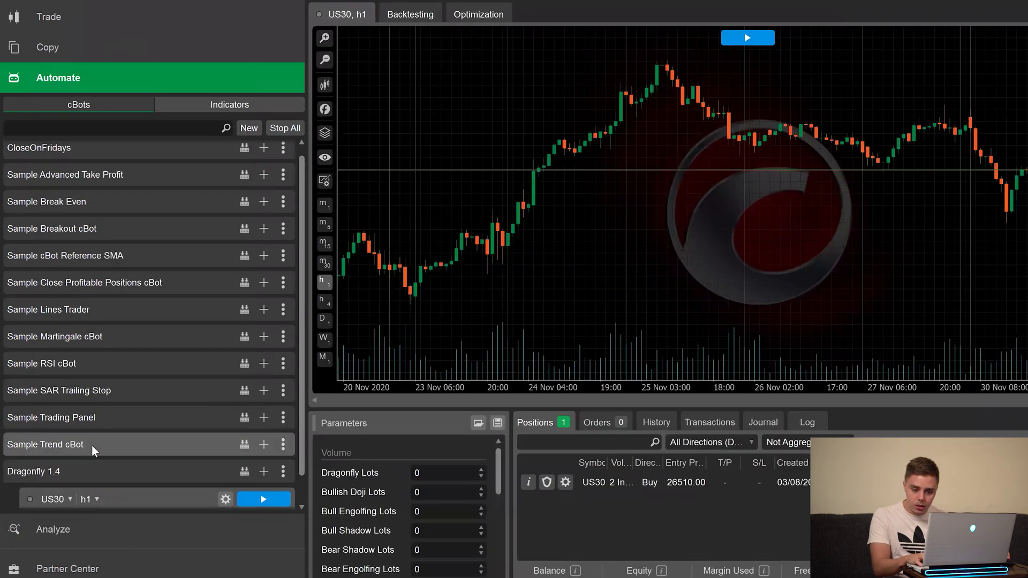
click(97, 499)
scroll(138, 465, down, 2)
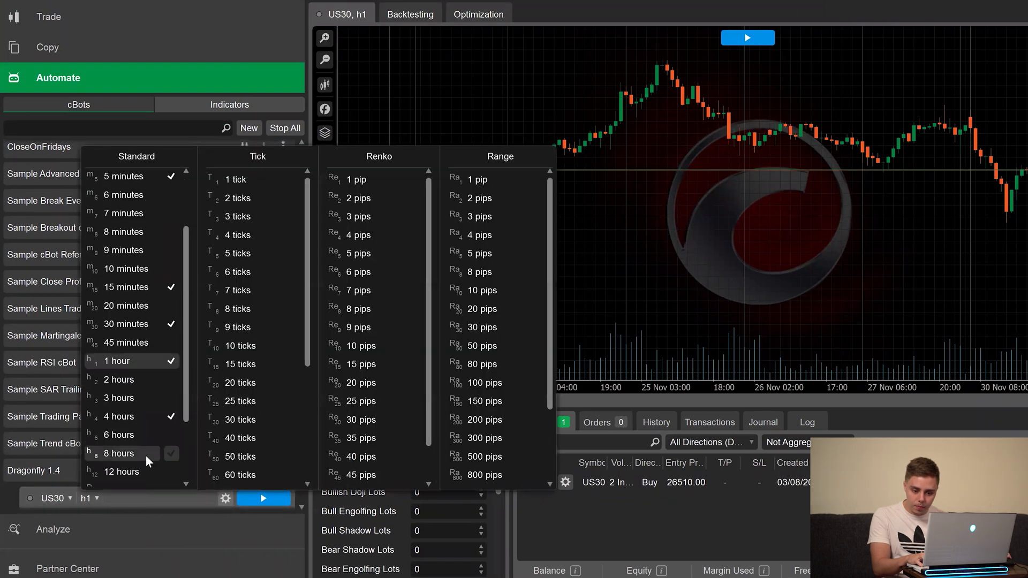
click(147, 456)
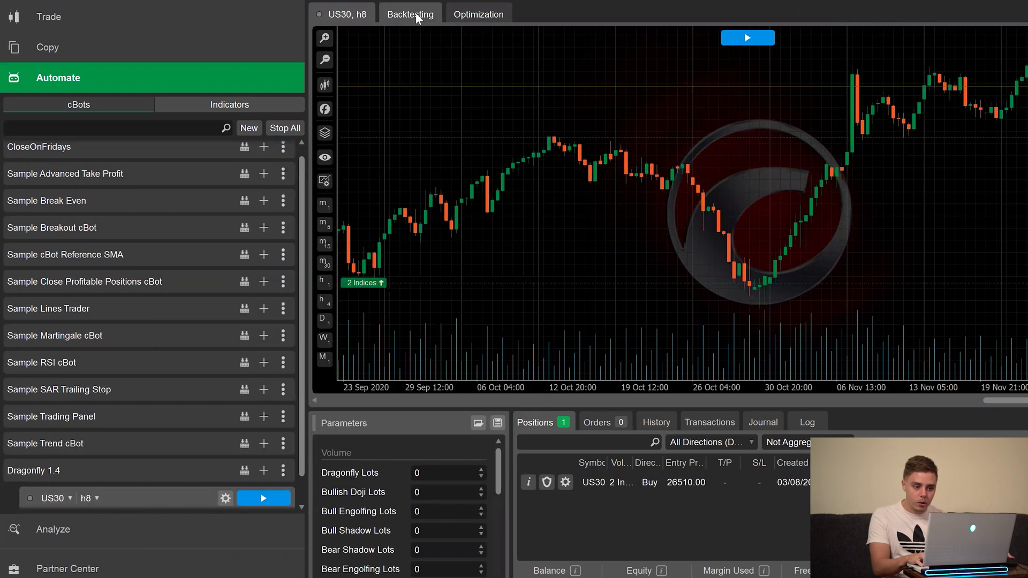
click(417, 16)
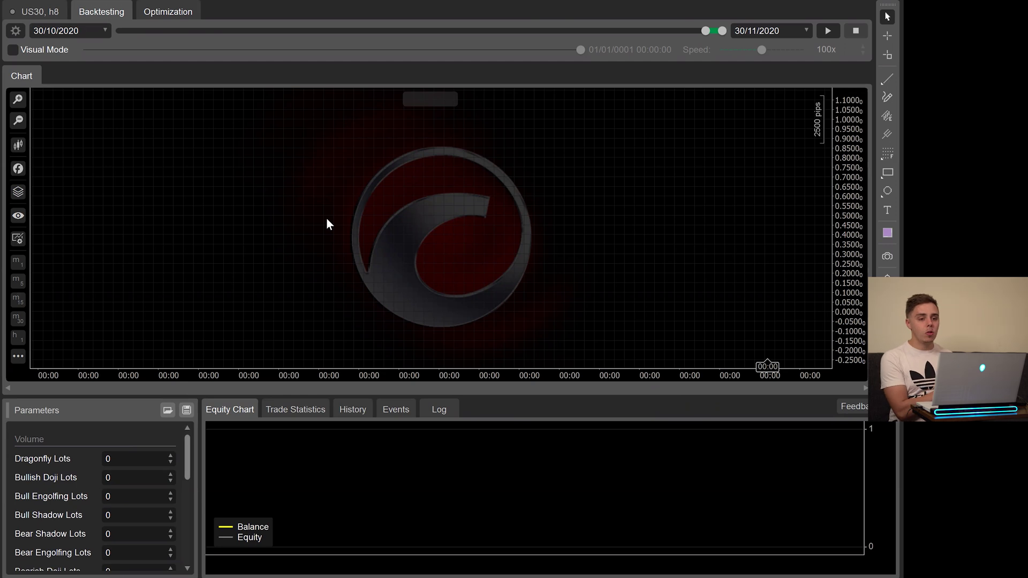
Look over the Optimization view, then return to the Backtesting view.
click(186, 13)
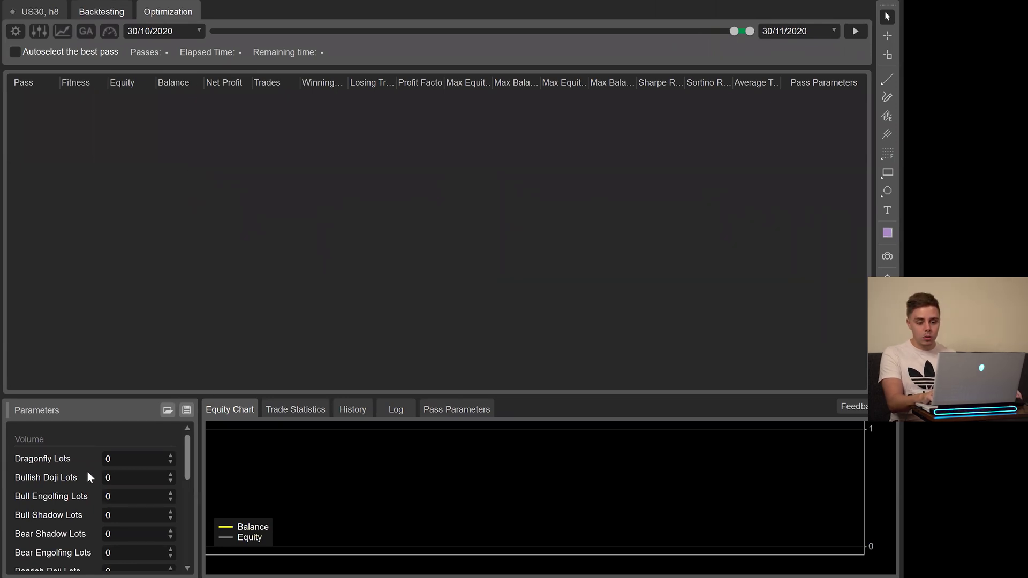
scroll(60, 506, down, 5)
scroll(60, 506, up, 5)
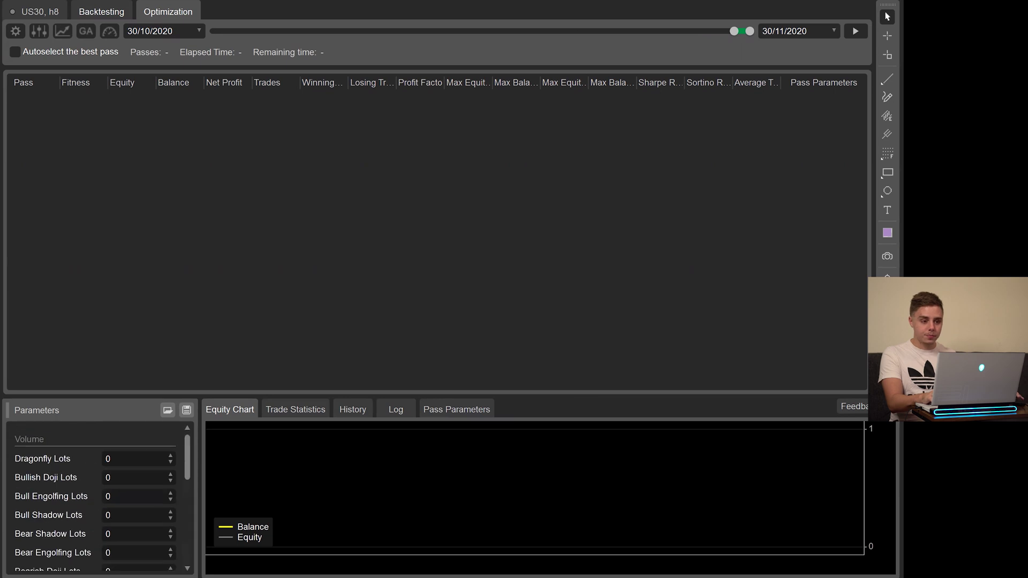
click(112, 13)
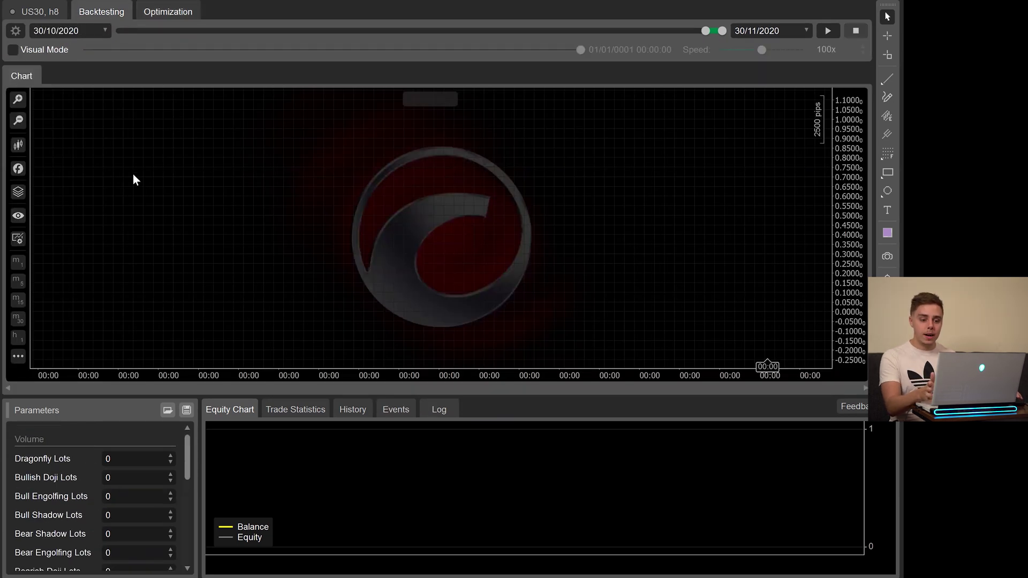
Check the backtesting settings and set Bullish Extra Length to 39.
key(Tab)
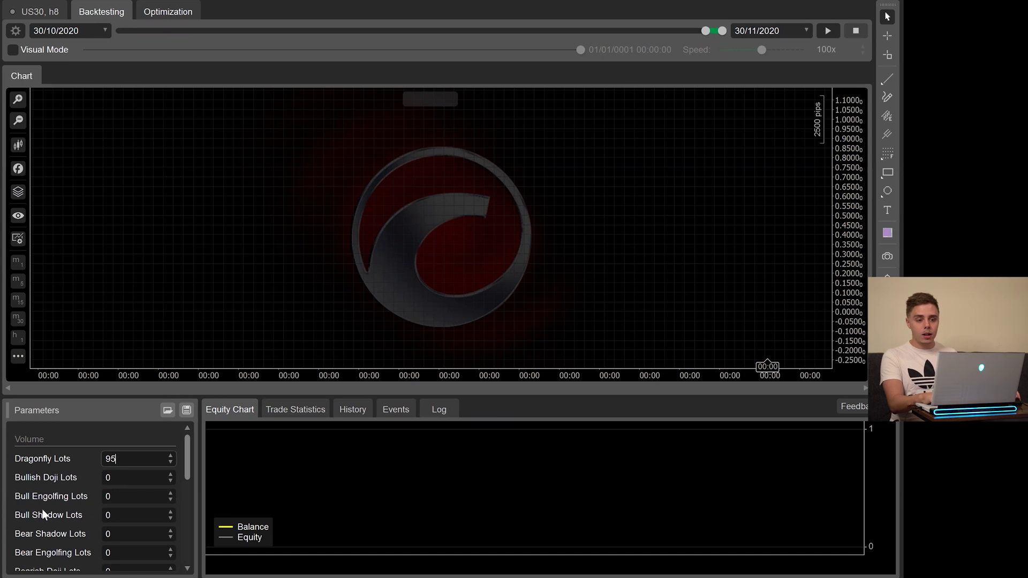
click(16, 31)
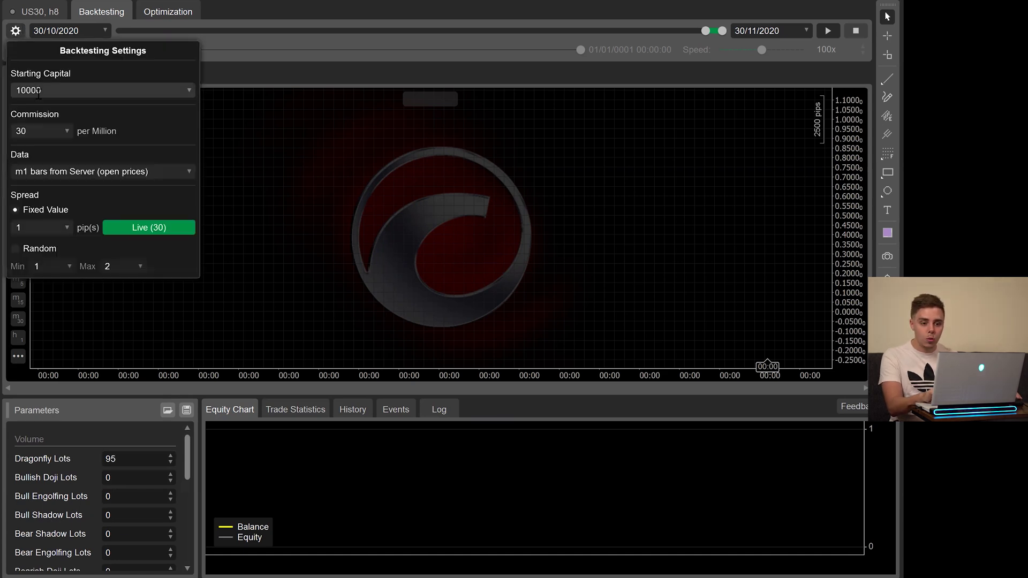
click(292, 189)
scroll(83, 494, down, 1)
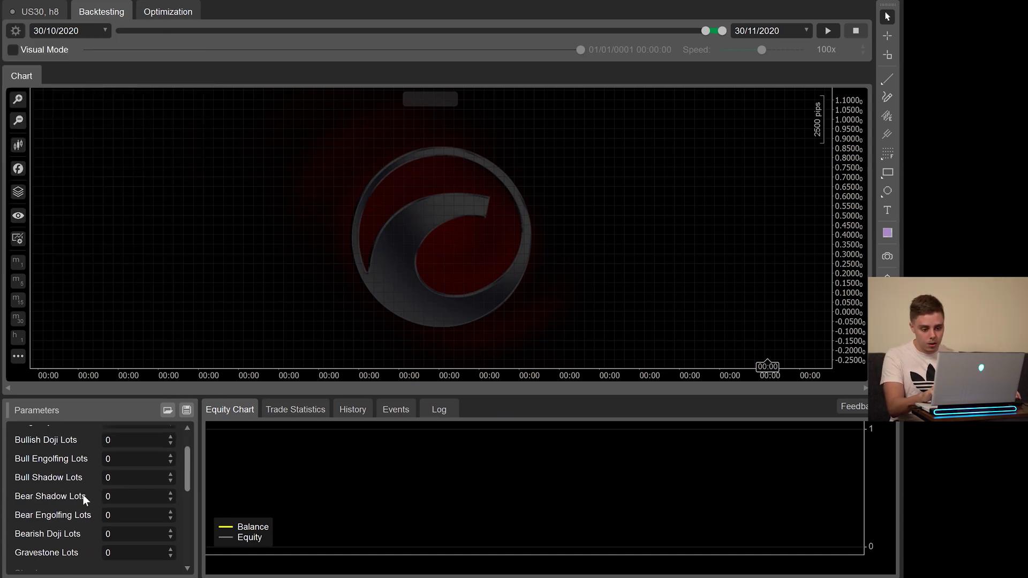
scroll(83, 495, down, 6)
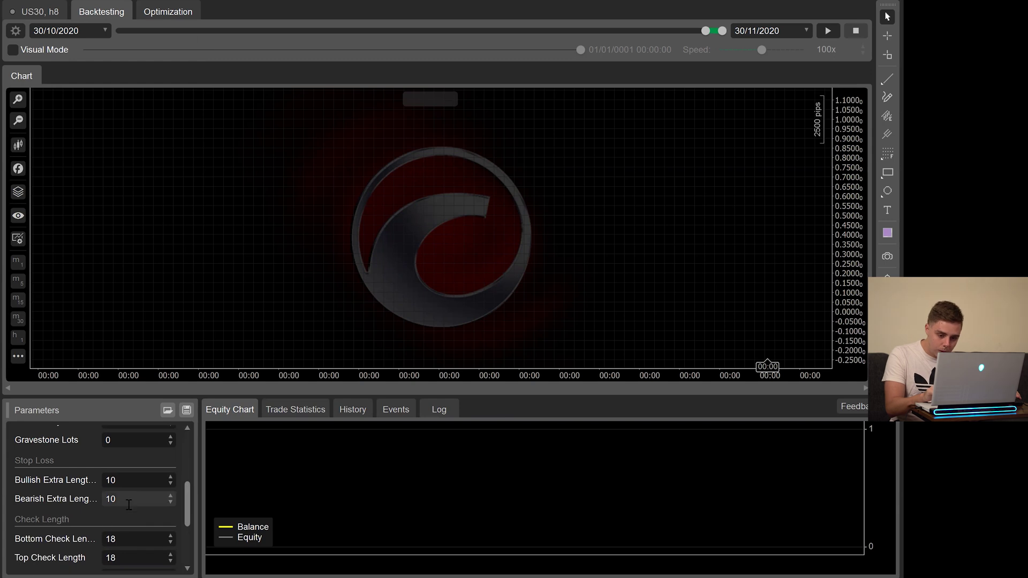
click(134, 480)
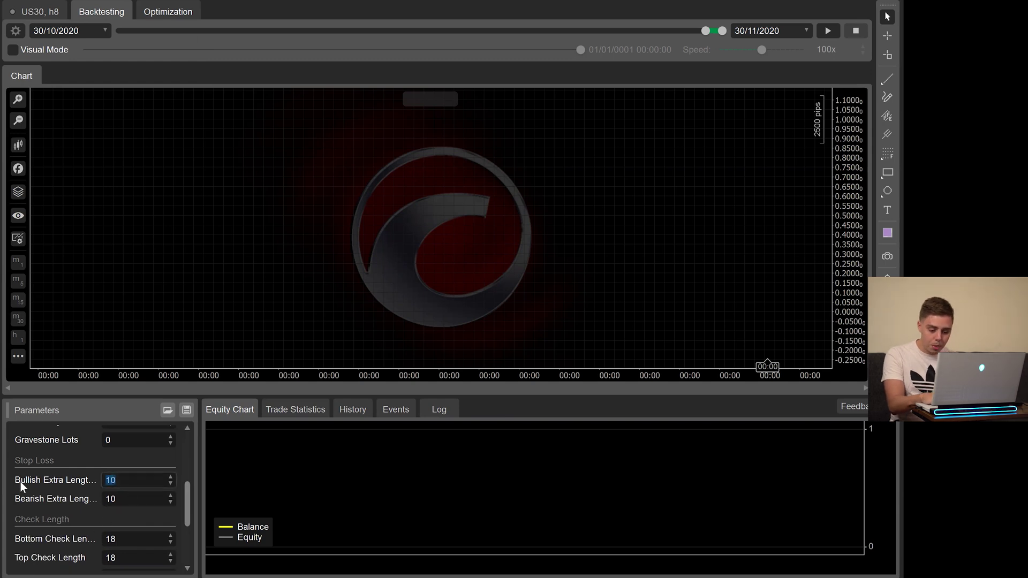
text(39)
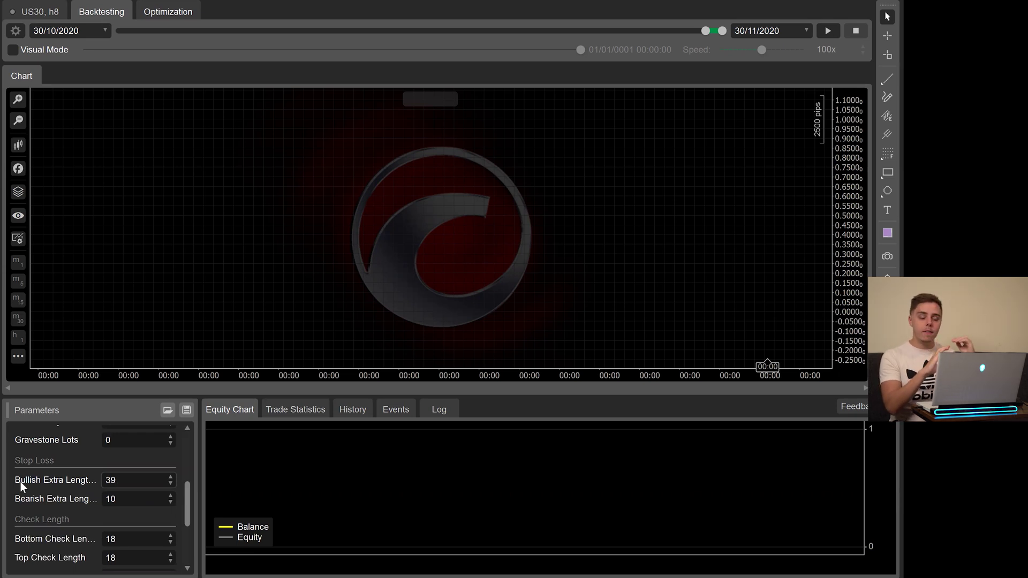
Set Bottom Check Length to 32 and Half Dragon Percent to 97.
scroll(34, 512, down, 3)
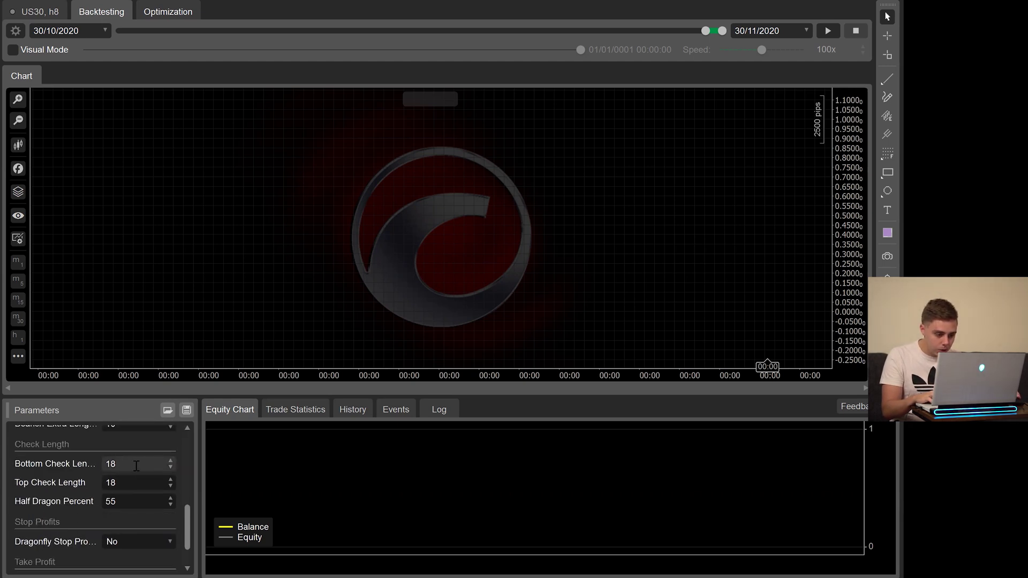
double_click(150, 456)
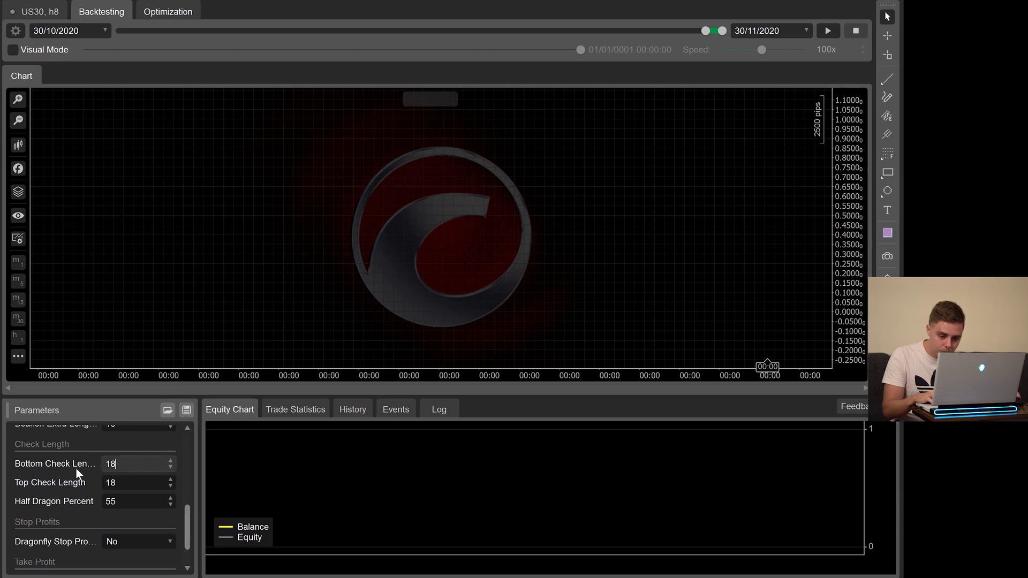
text(32)
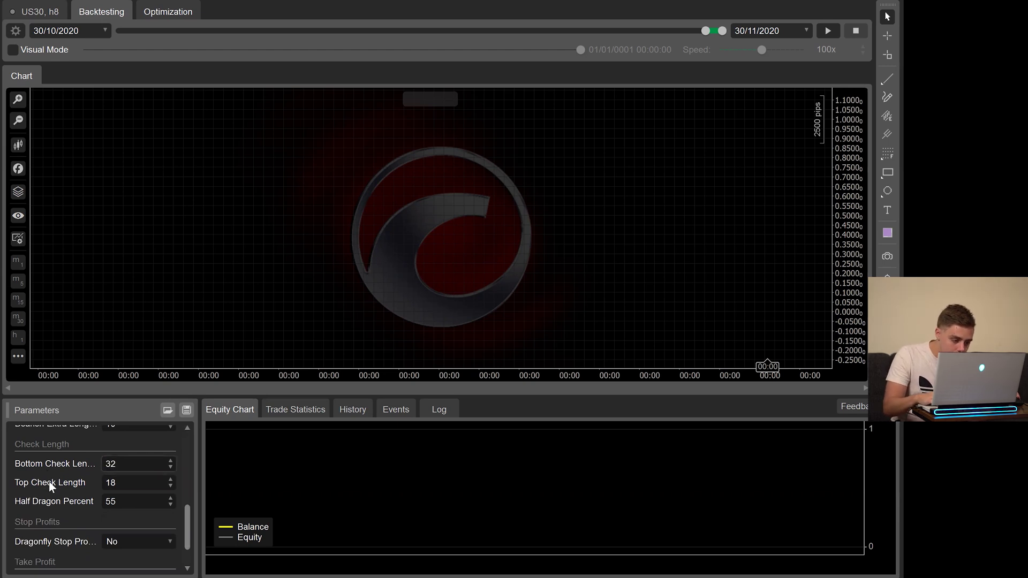
click(116, 504)
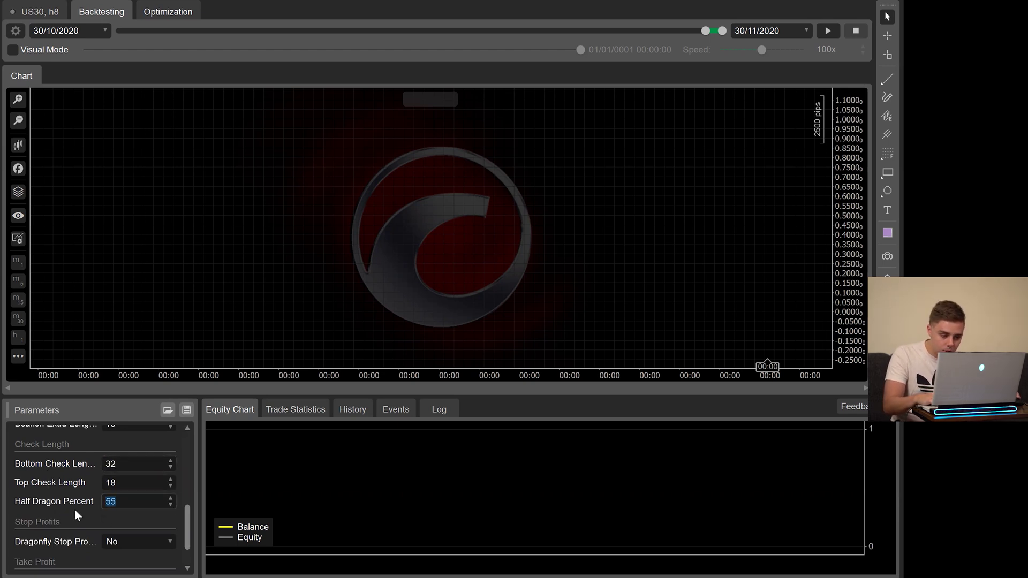
text(51)
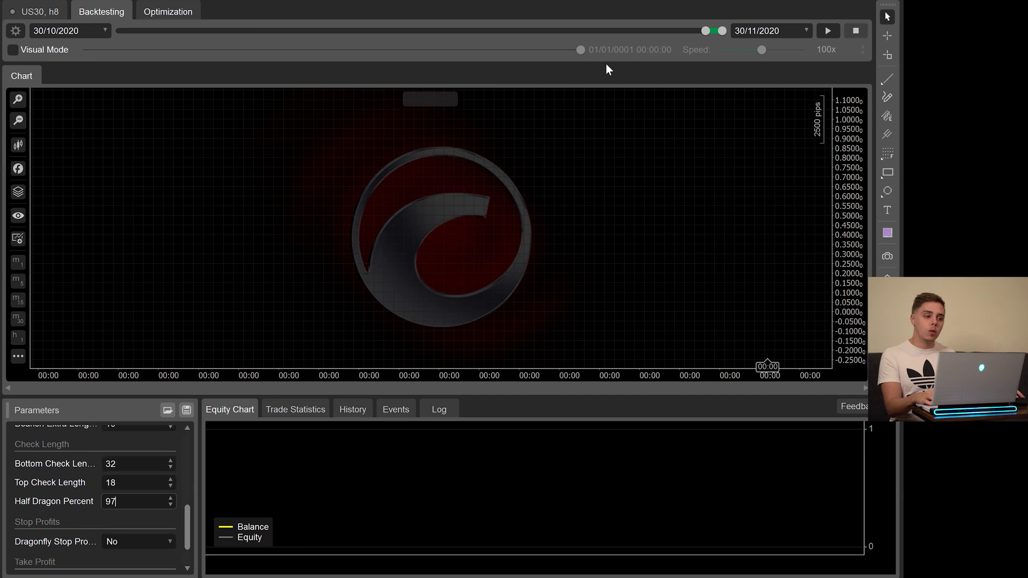
click(106, 31)
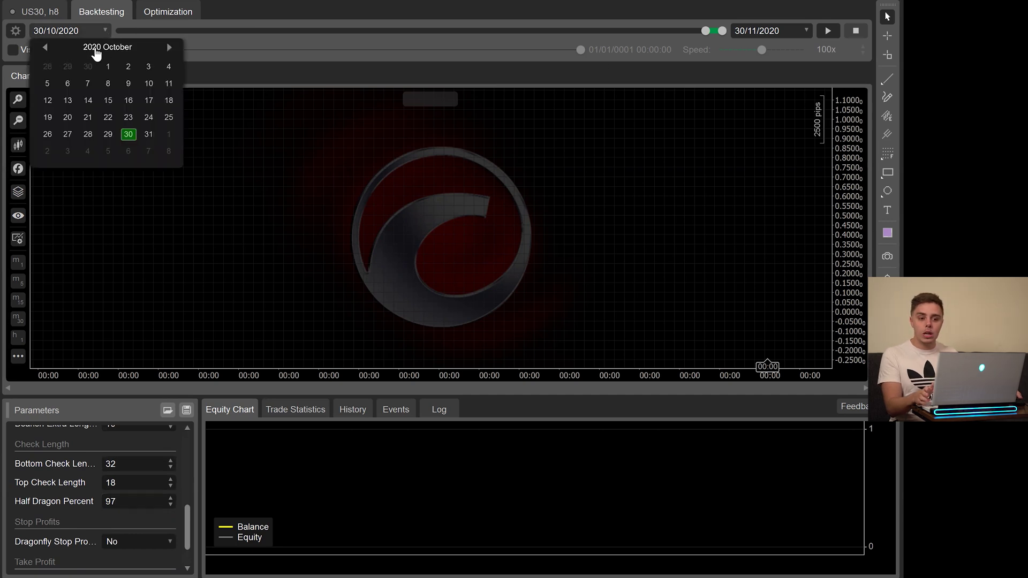
Set the backtest start date to 1 January 2019.
click(97, 51)
click(45, 47)
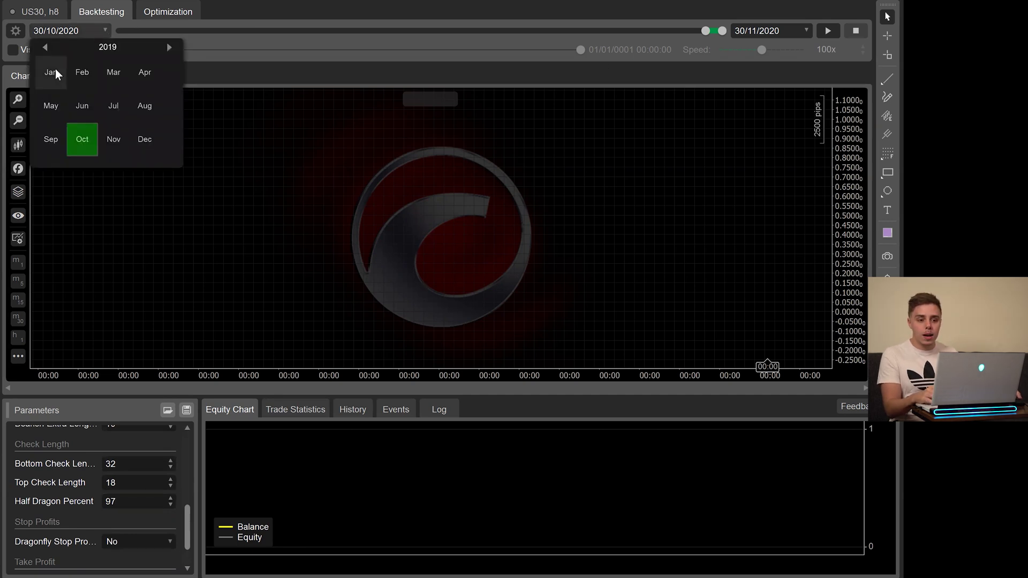
click(53, 73)
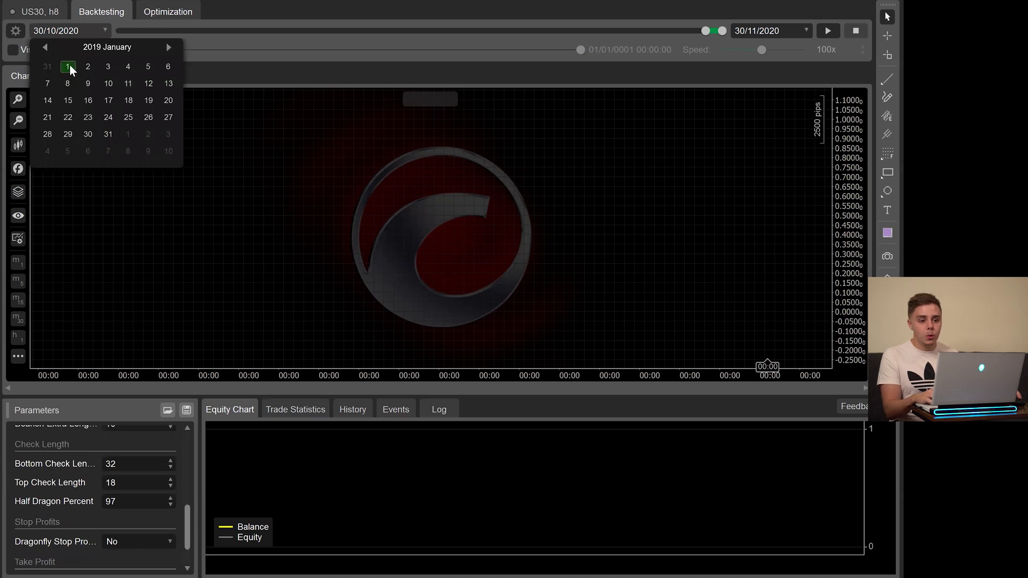
click(69, 67)
click(236, 145)
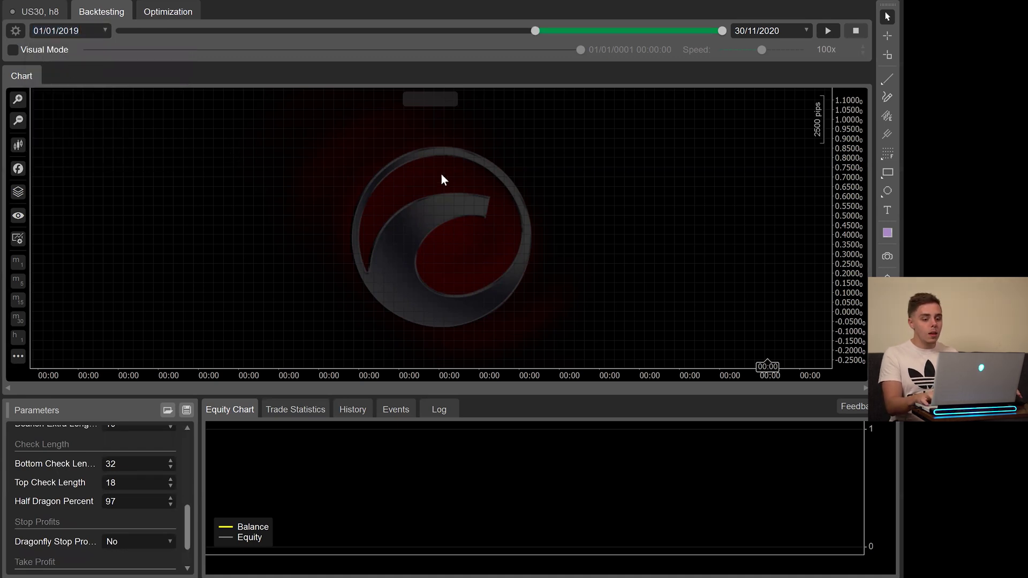
Run the backtest in visual mode, raising the speed to 100000x.
click(15, 50)
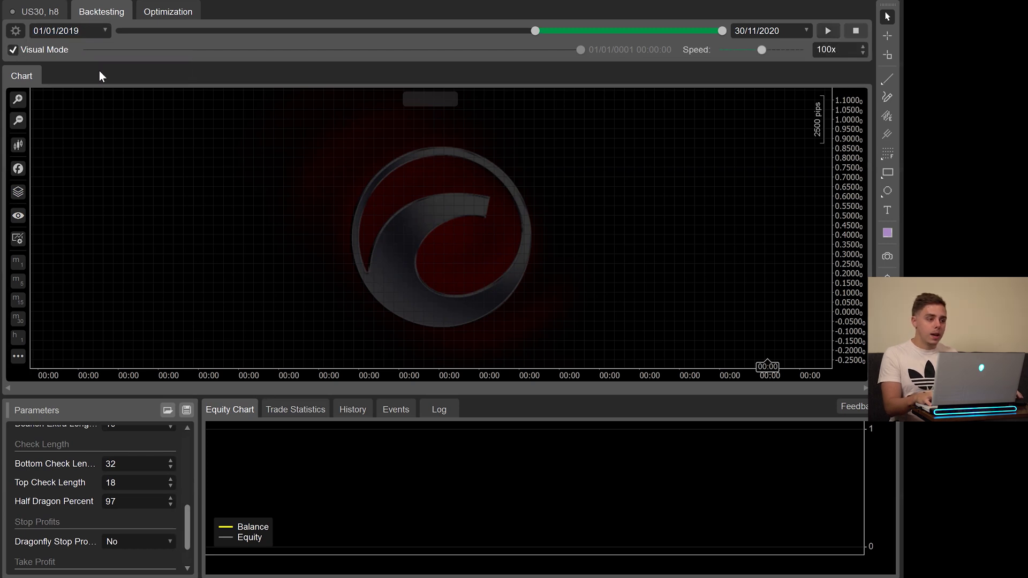
key(F5)
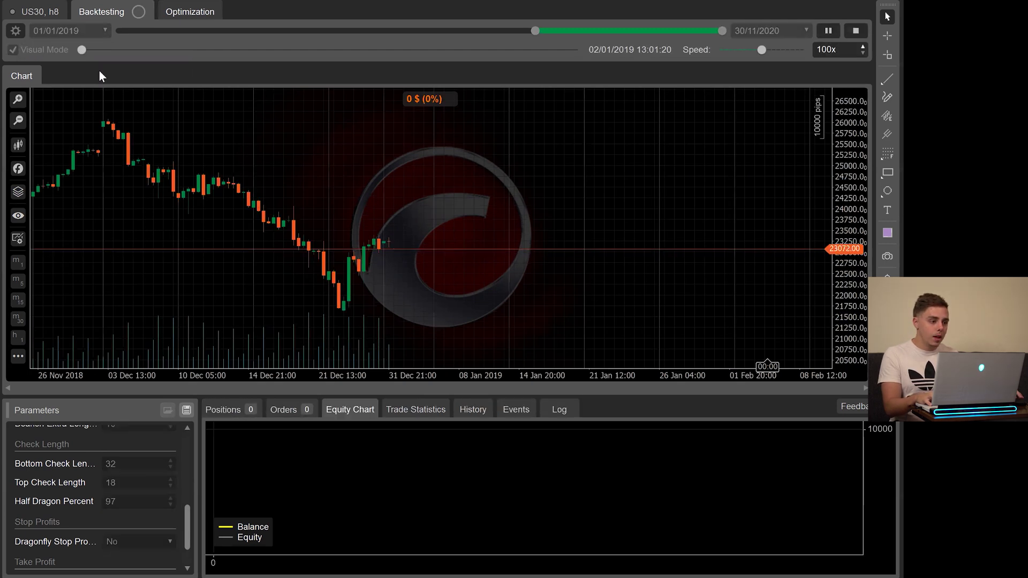
key(Up)
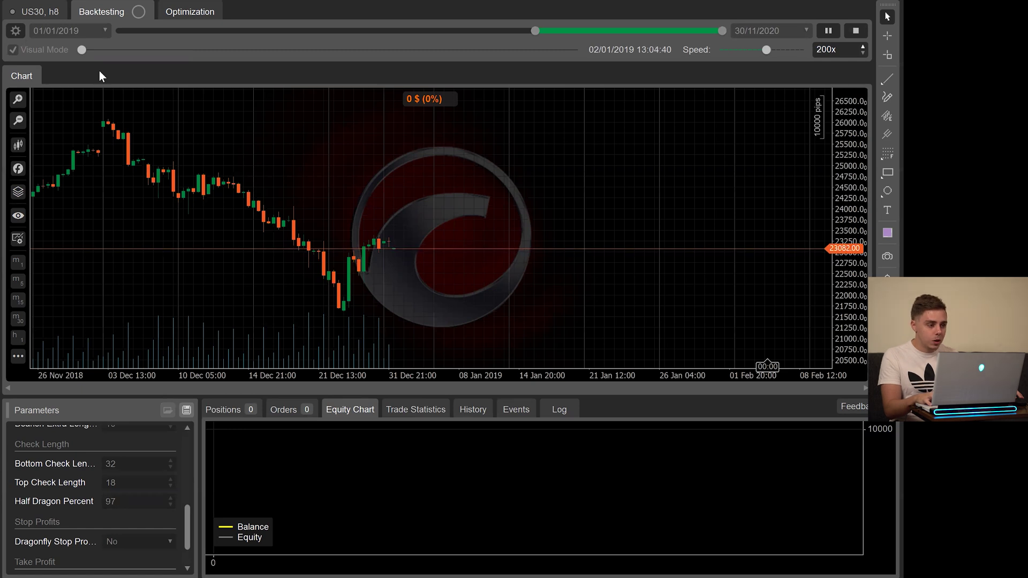
key(Up)
key(Up)
key(Up)
key(Up)
key(Up)
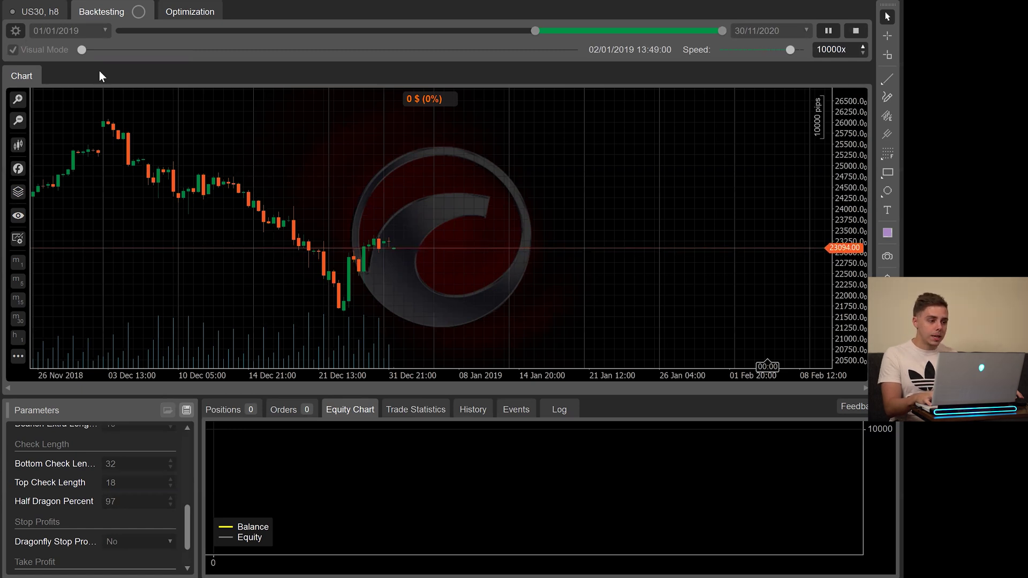
key(Up)
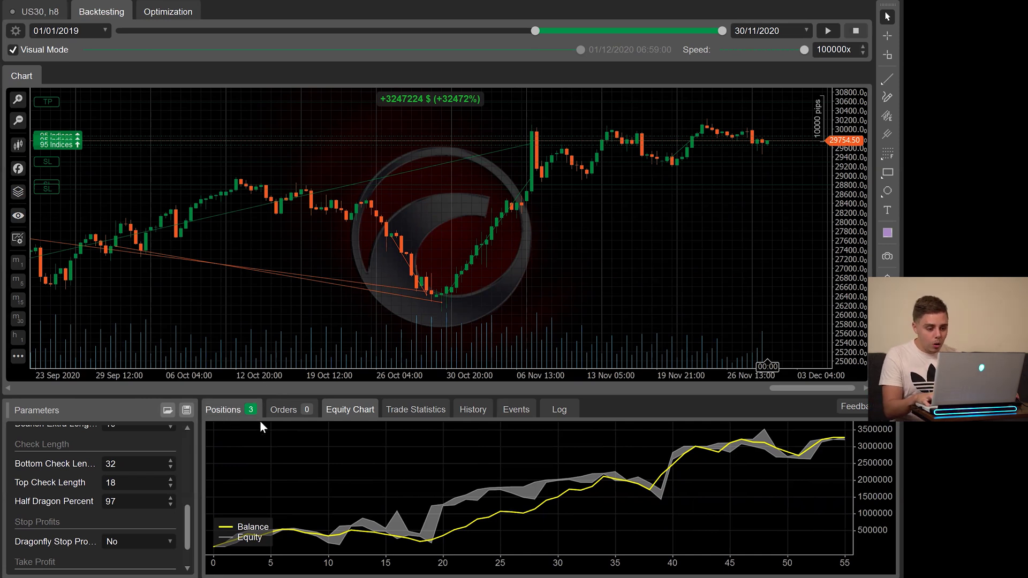
Show the Trade Statistics of the finished backtest.
click(413, 407)
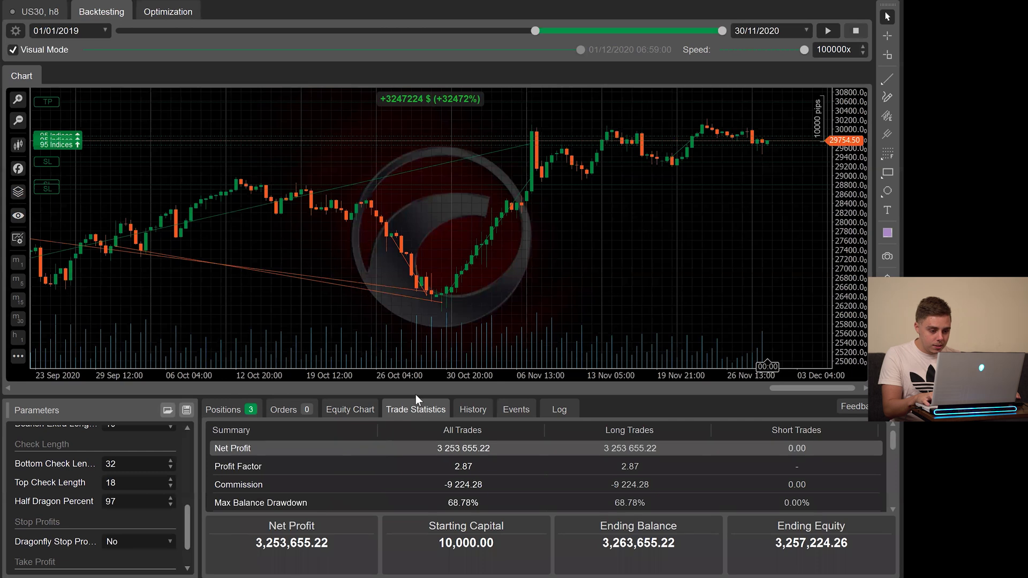
Enlarge the results panel to reveal the full trade statistics.
drag(415, 399, 397, 209)
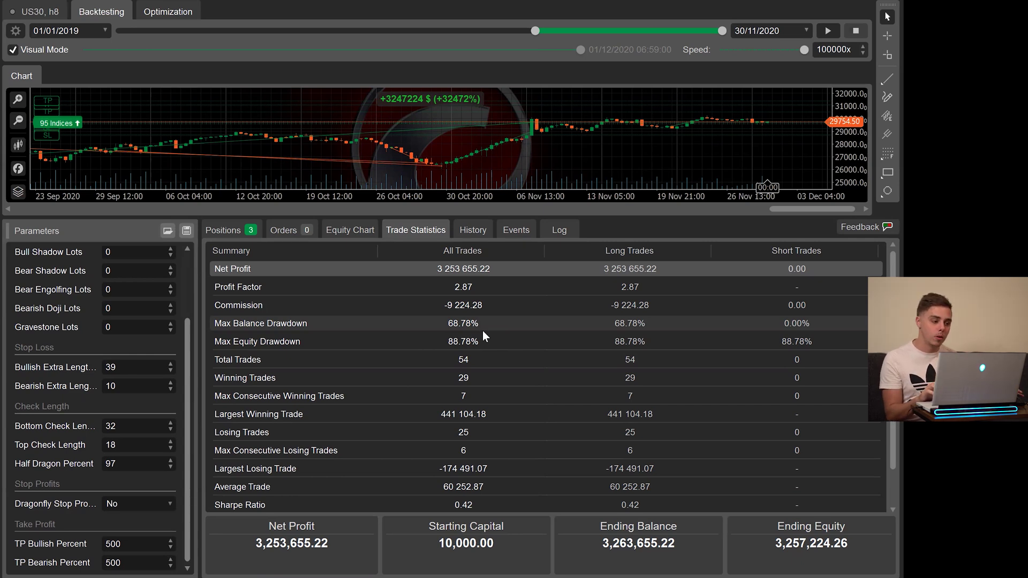
scroll(474, 355, down, 1)
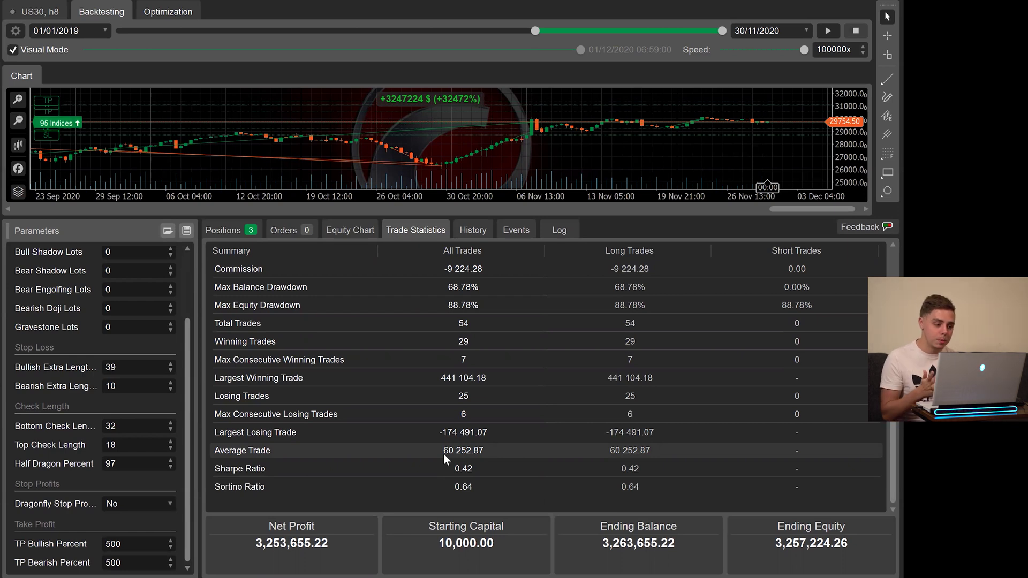
scroll(423, 439, up, 2)
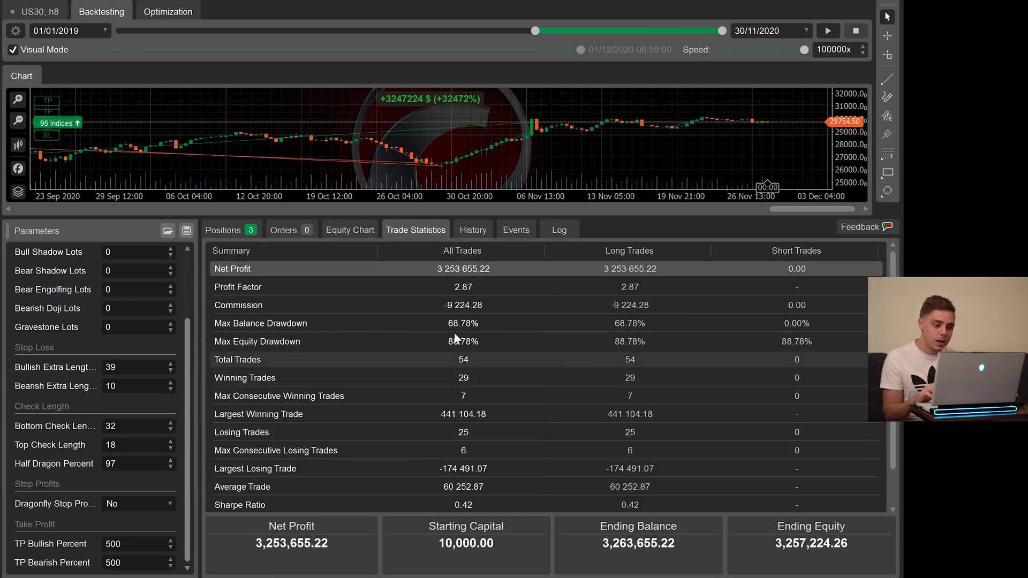